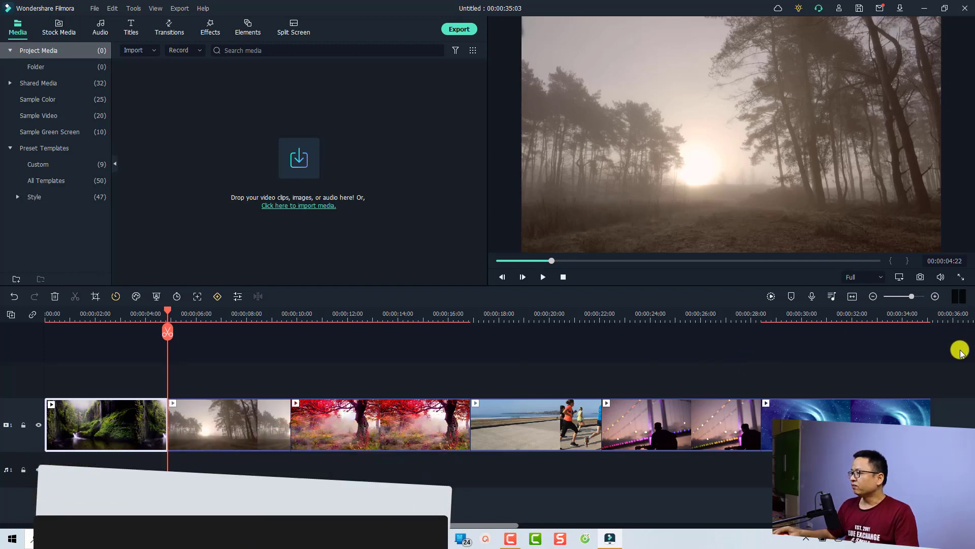
Step: Select all six timeline clips and apply the Wormhole 3 transition from the Recommended transitions to them
left_click_drag(956, 354, 47, 488)
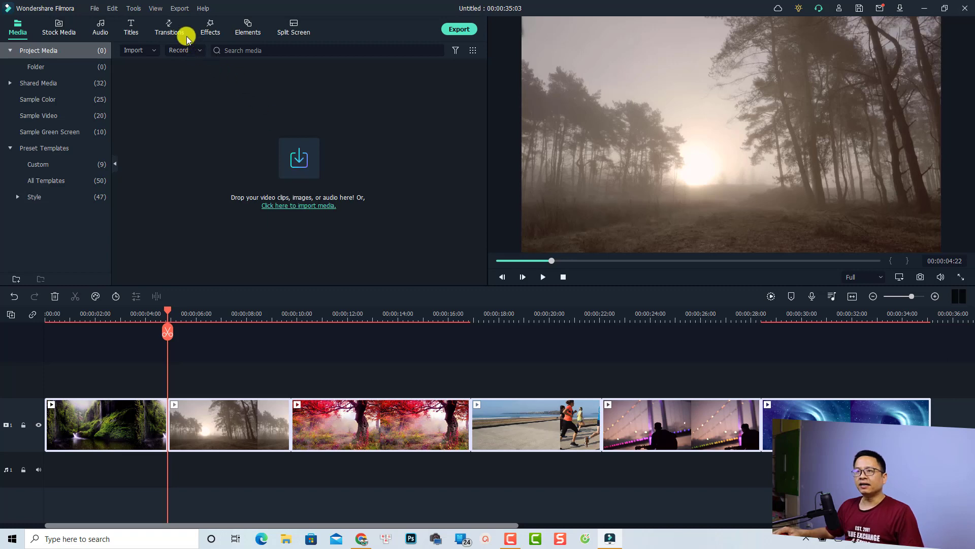
left_click(167, 28)
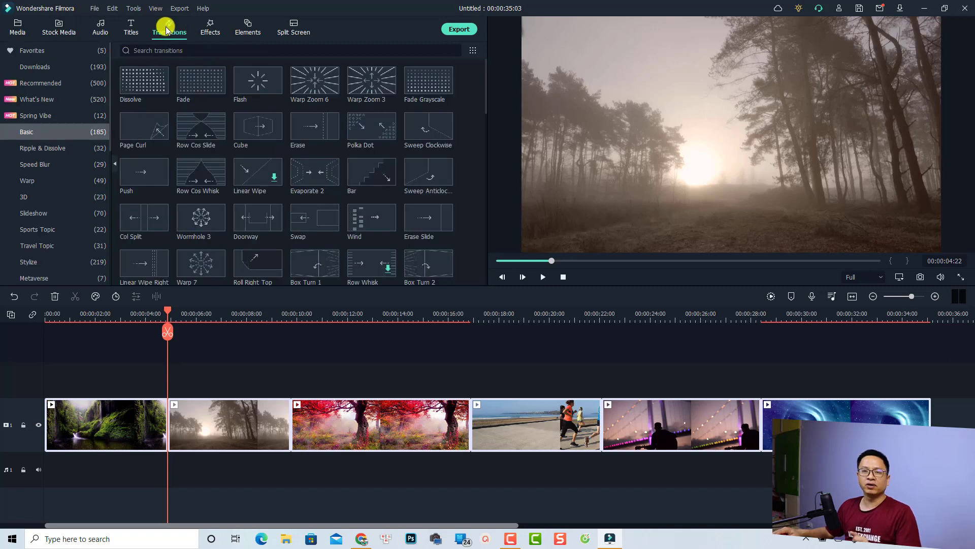
left_click(32, 87)
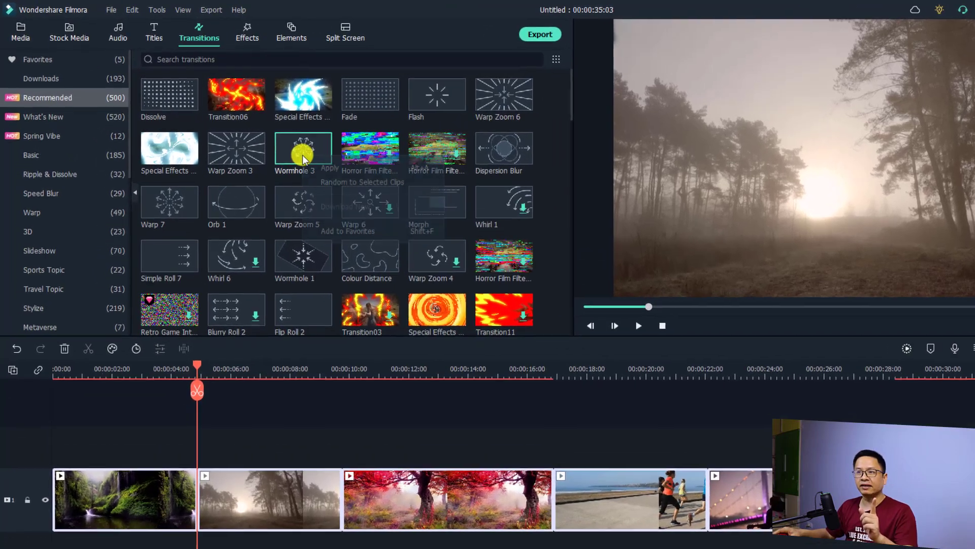
right_click(257, 133)
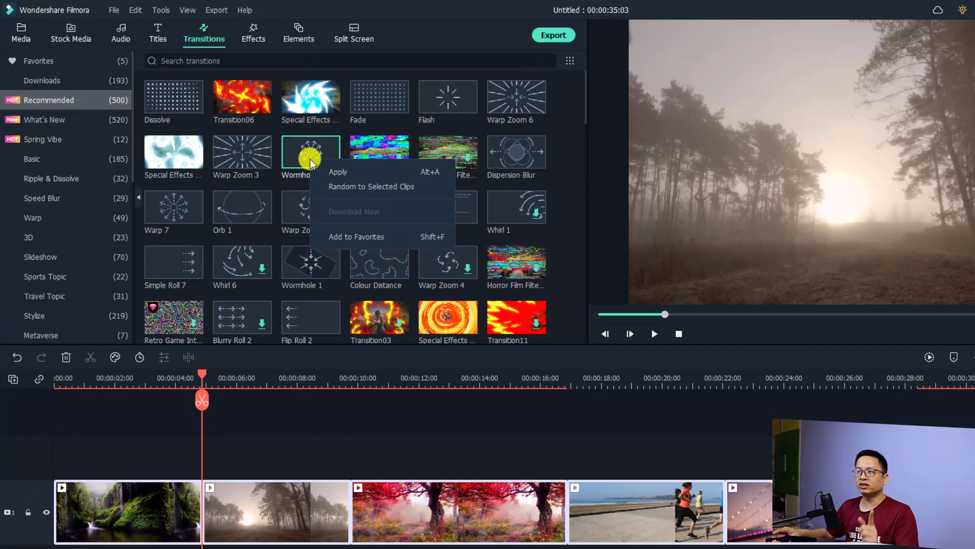
left_click(351, 173)
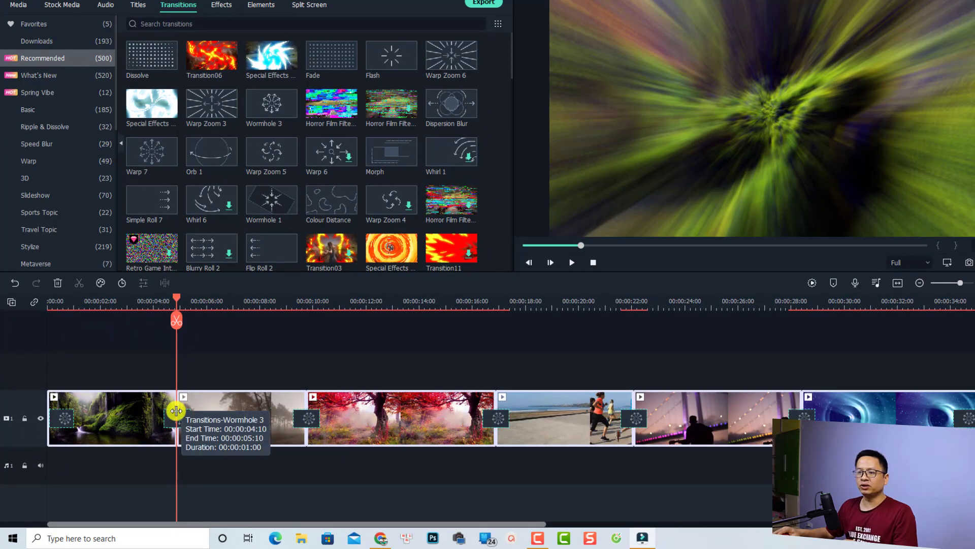
Step: Play the timeline from its start and near its end to preview the Wormhole 3 transitions
left_click(49, 304)
key("space")
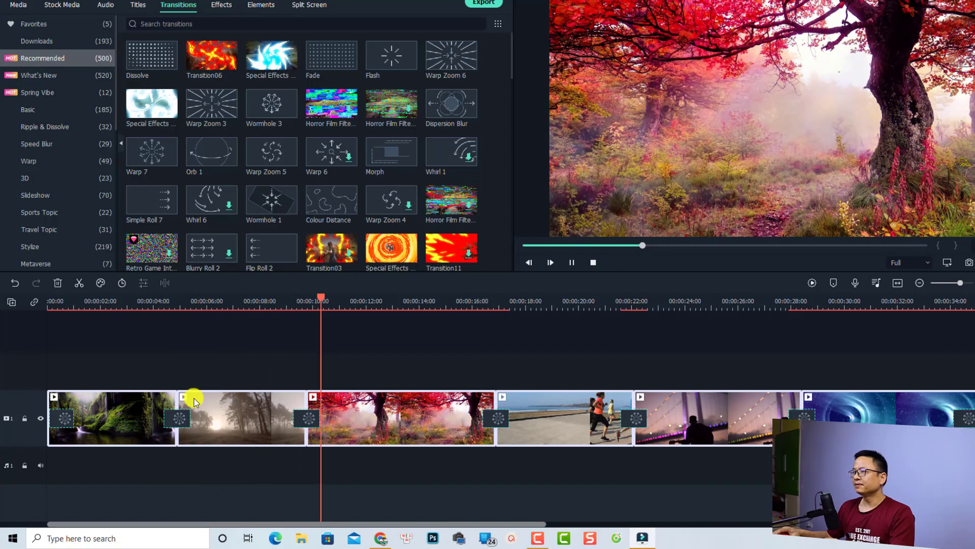
left_click(935, 304)
key("space")
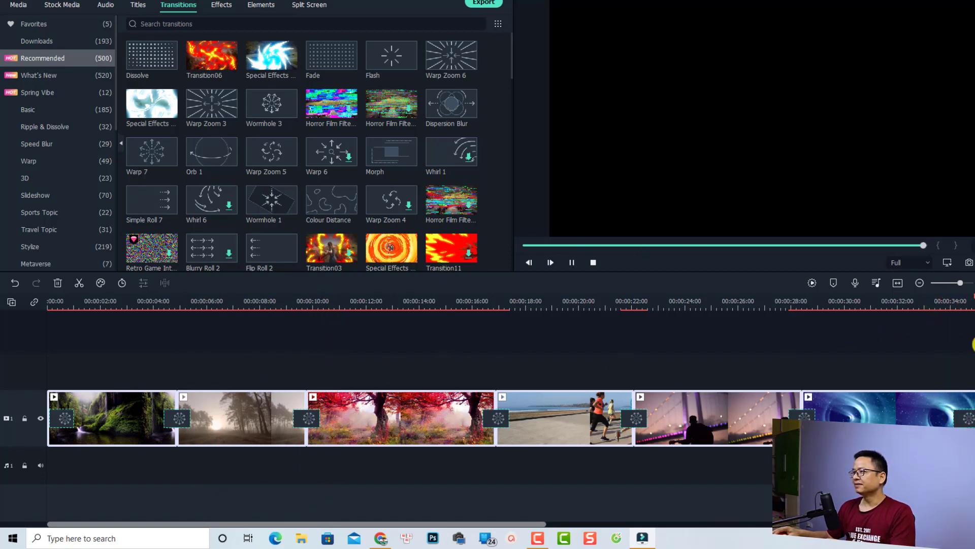
key("space")
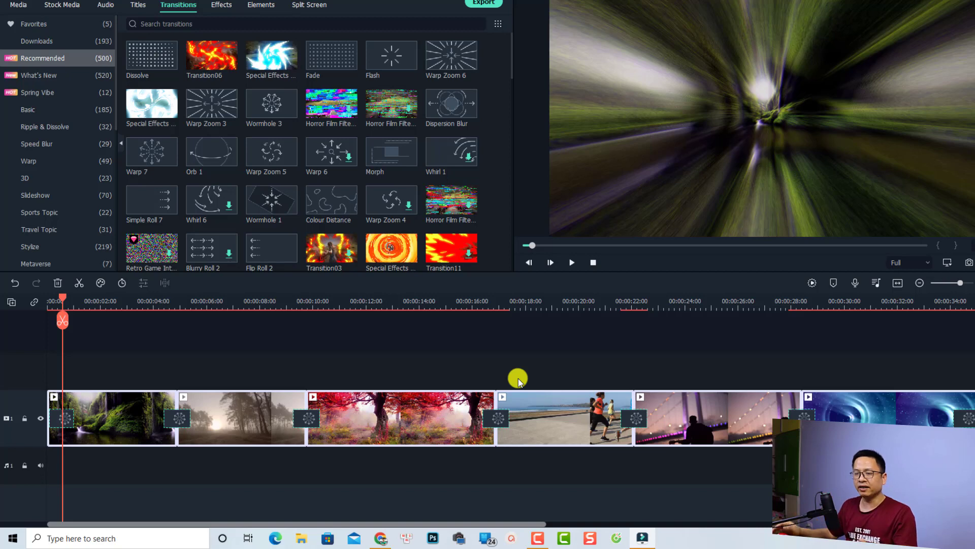
Step: Set the duration to 2 seconds for all transitions, starting from the one between the first two clips, and preview the playback
double_click(173, 420)
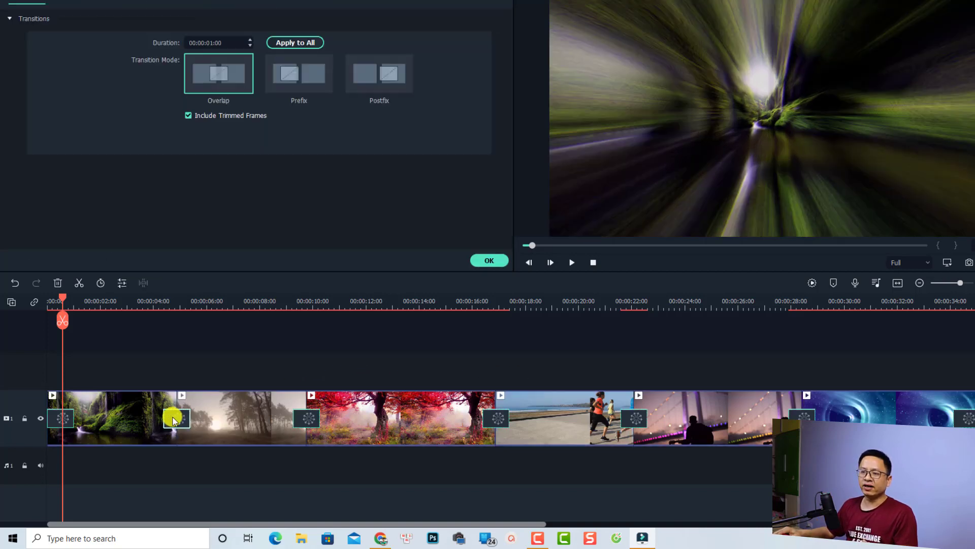
left_click(208, 43)
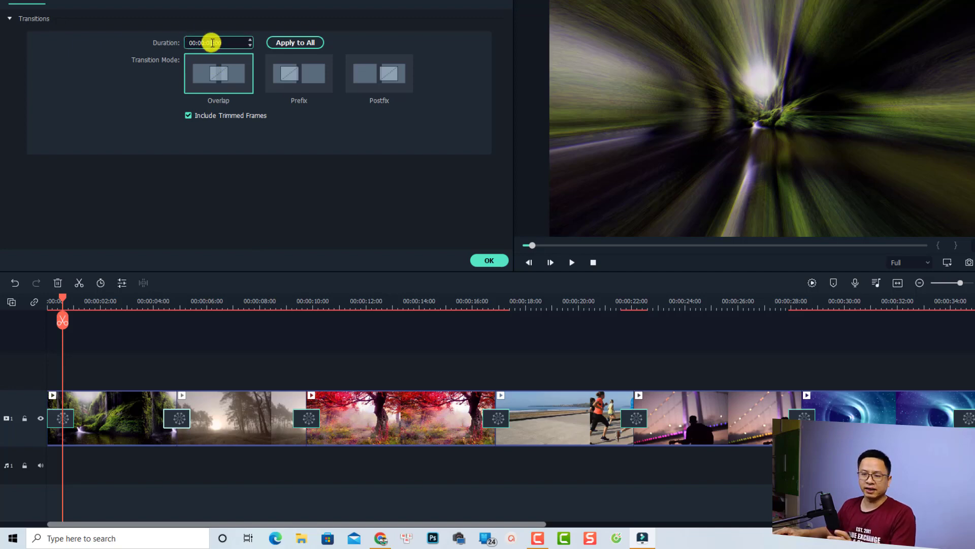
type("2")
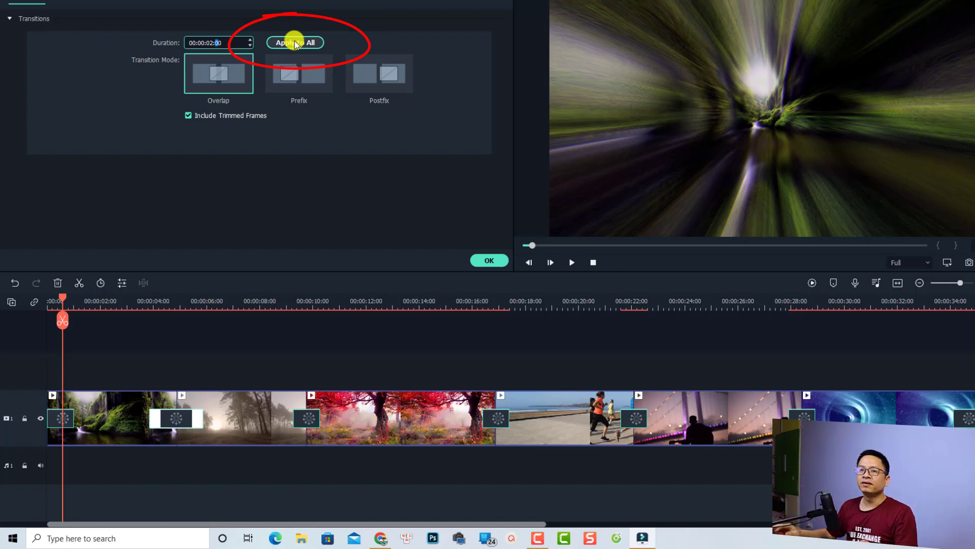
left_click(296, 43)
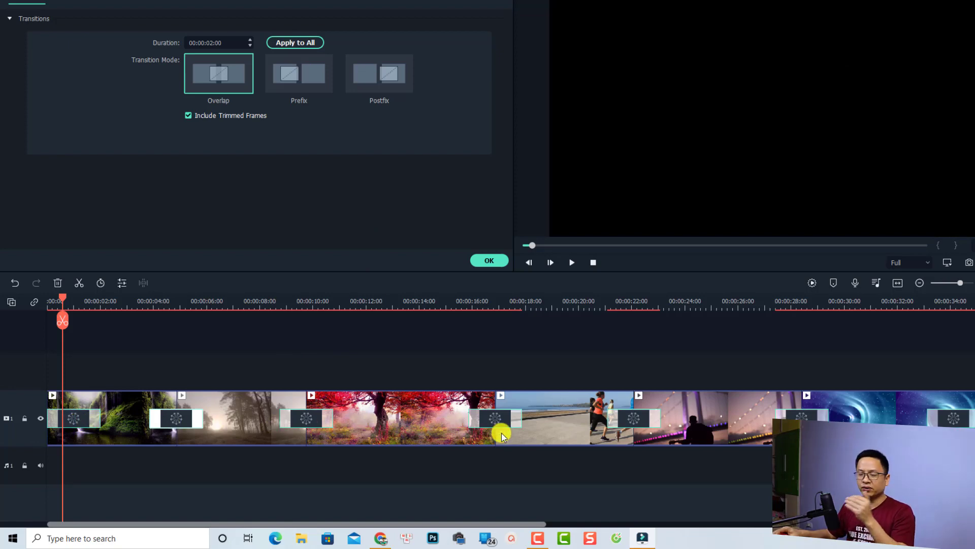
left_click(488, 260)
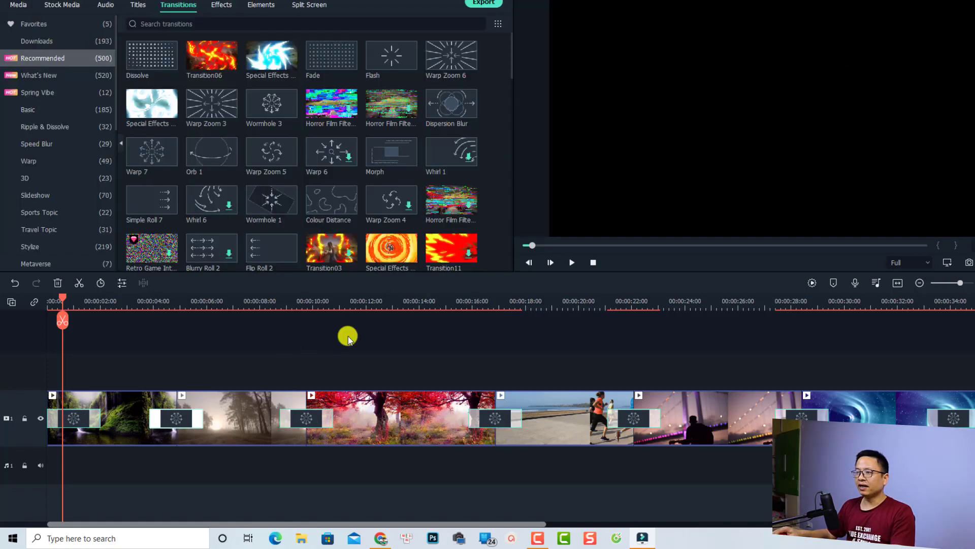
key("space")
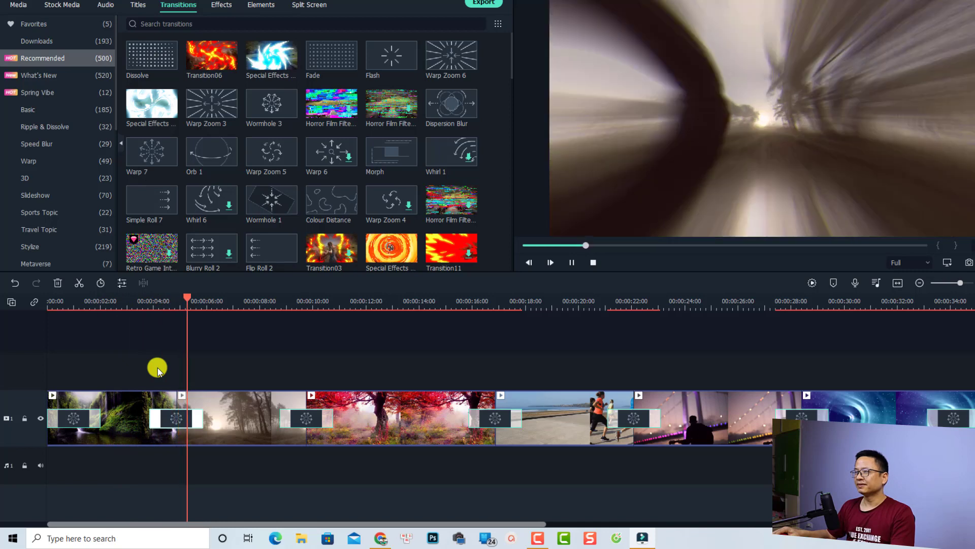
key("space")
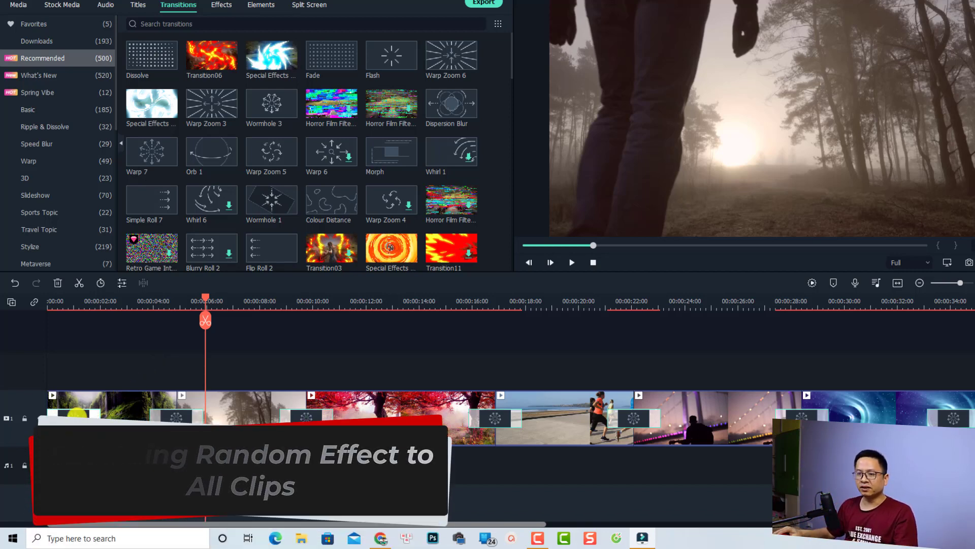
Step: Undo the transition duration changes and the Wormhole 3 transitions on all clips
key("ctrl+z")
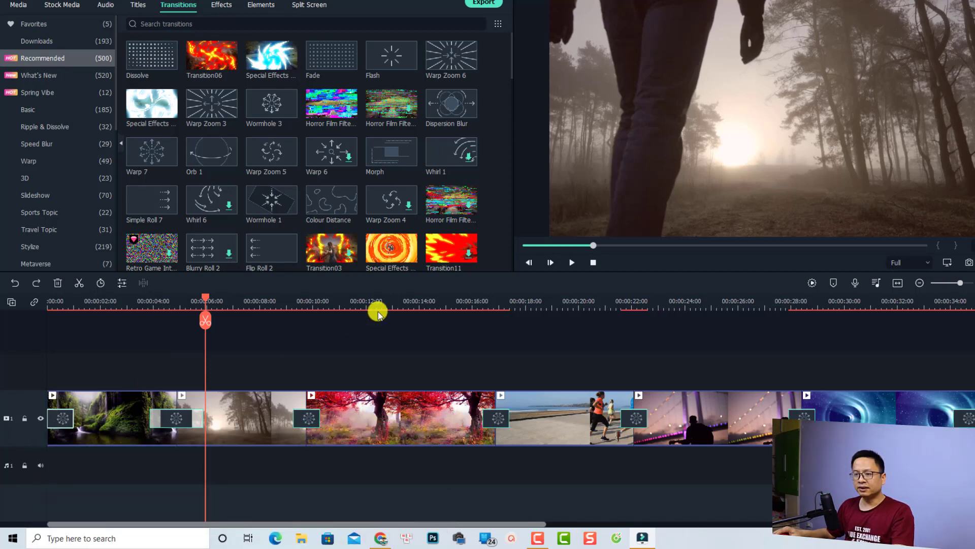
key("ctrl+z")
key("ctrl+z")
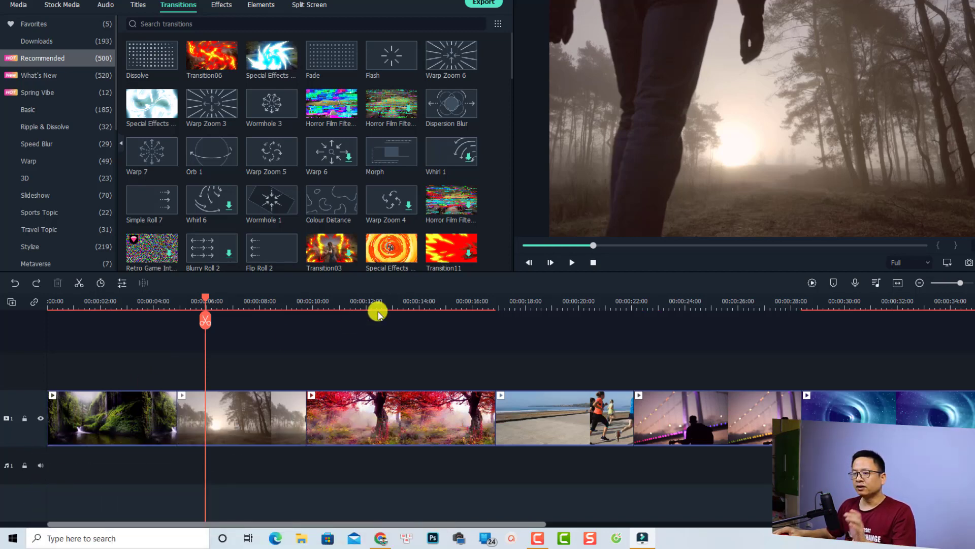
Step: Select all timeline clips and apply random Recommended transitions to them, choosing to try the paid effects
left_click(155, 408)
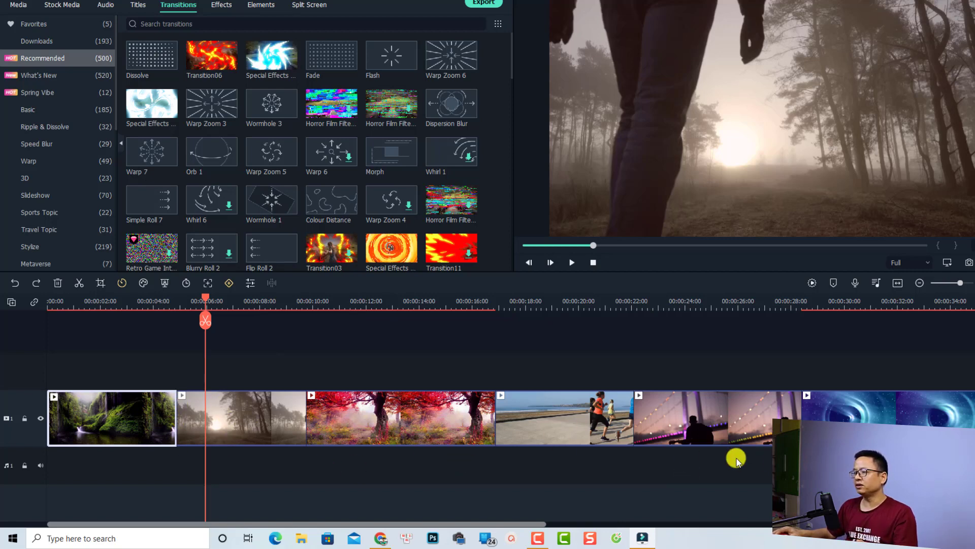
left_click_drag(892, 343, 125, 468)
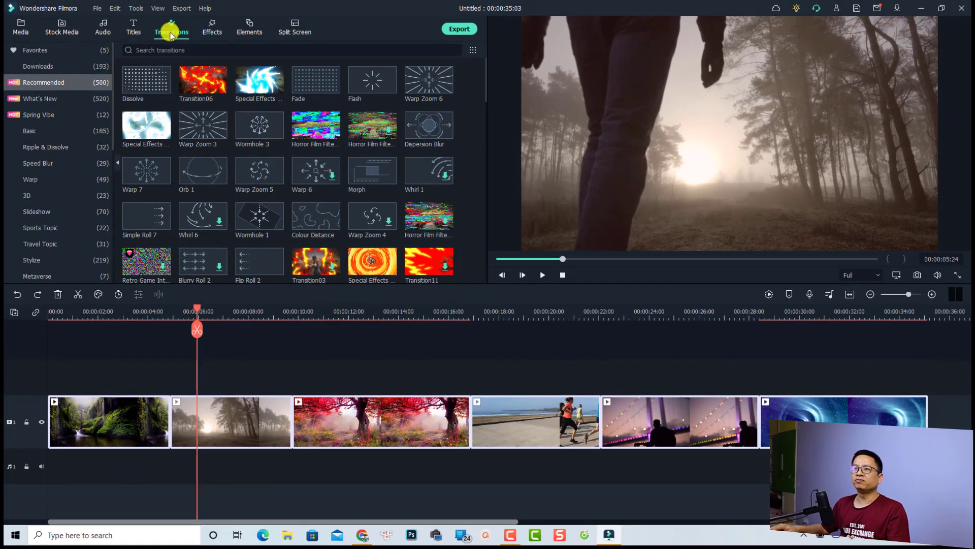
left_click(42, 96)
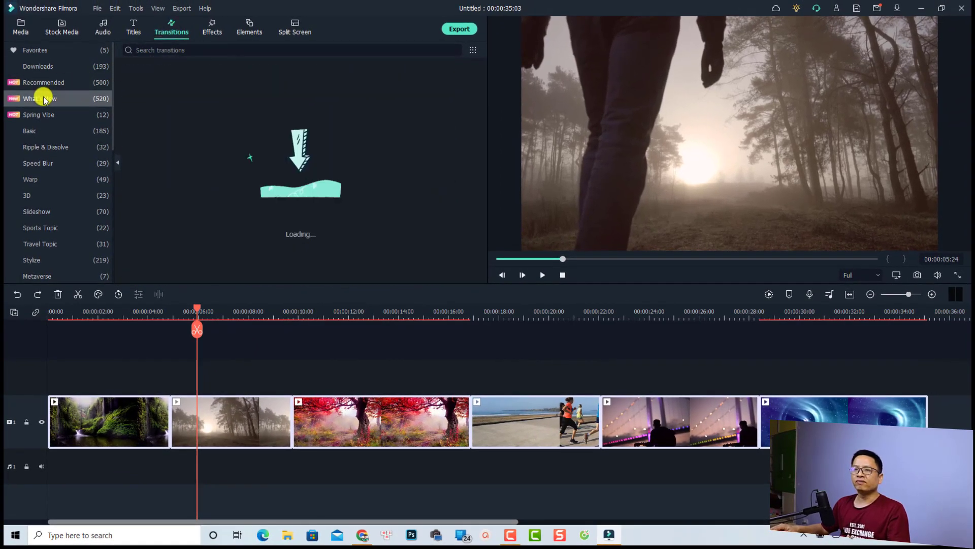
left_click(43, 82)
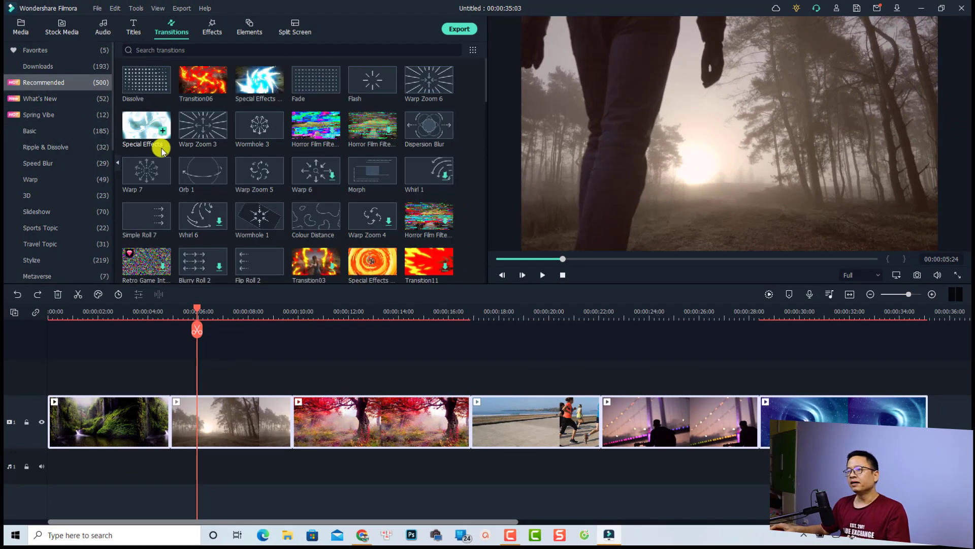
mouse_move(263, 176)
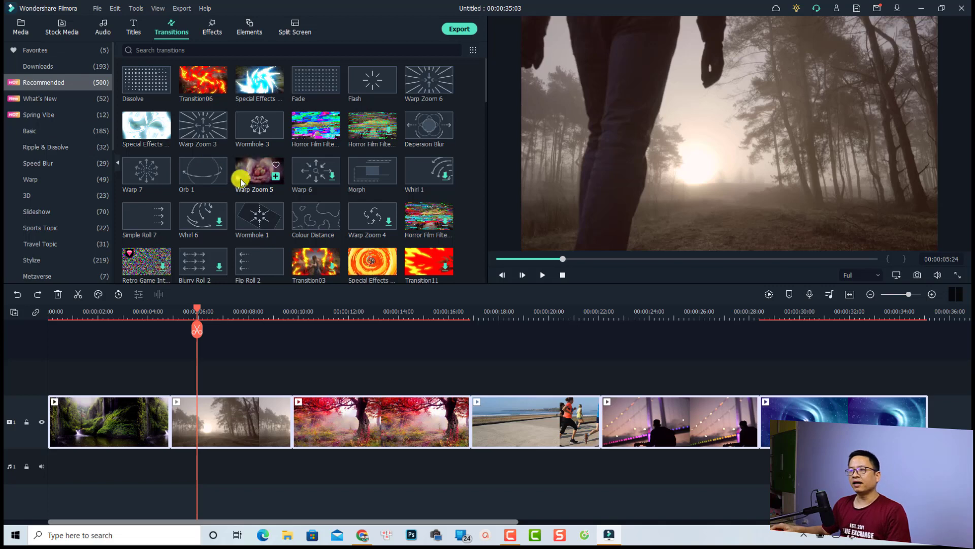
right_click(254, 173)
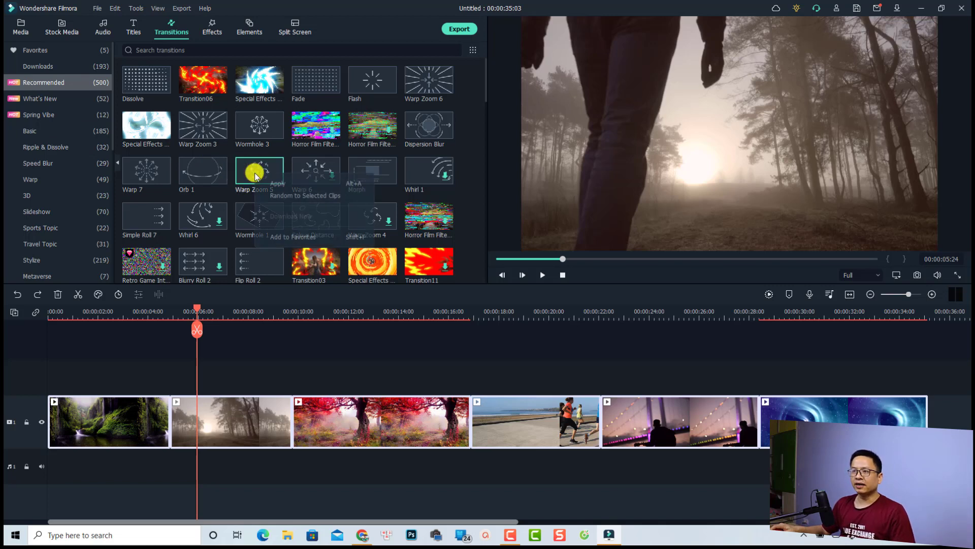
right_click(205, 132)
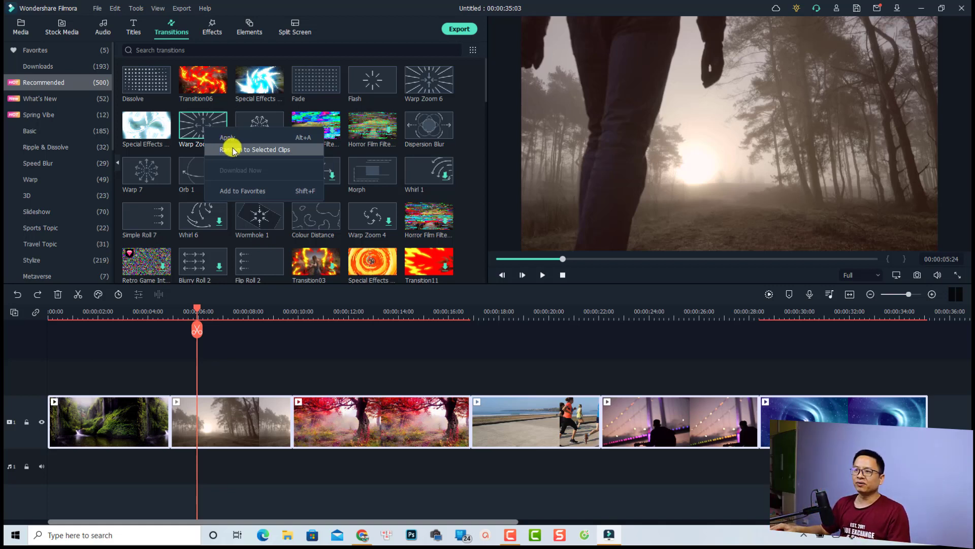
left_click(234, 150)
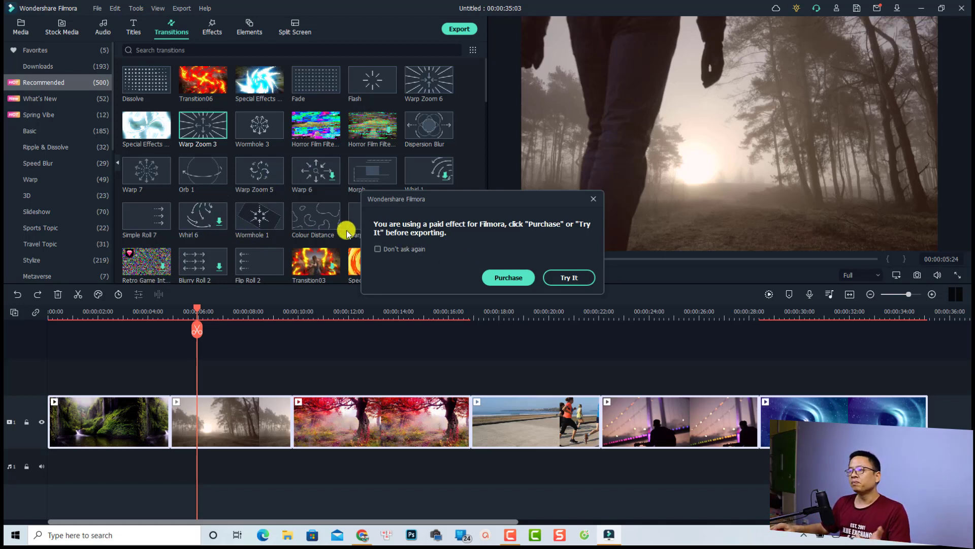
left_click(568, 281)
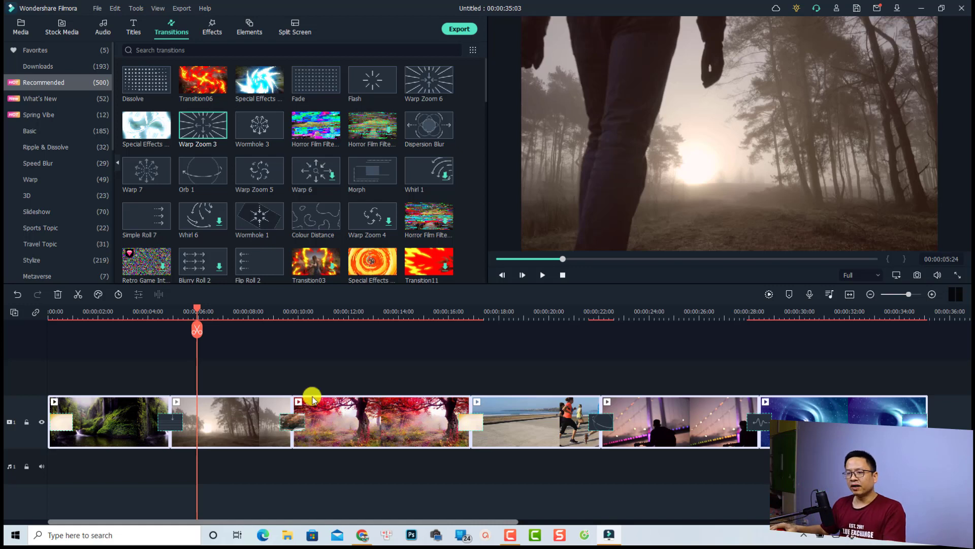
Step: Play the timeline from near its start to preview the random transitions, and review the export settings without exporting
left_click(55, 315)
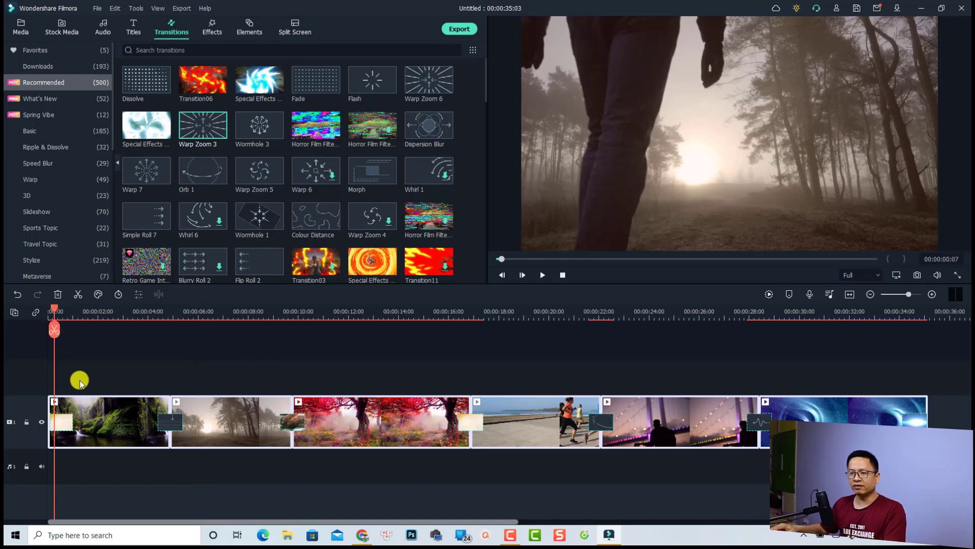
key("space")
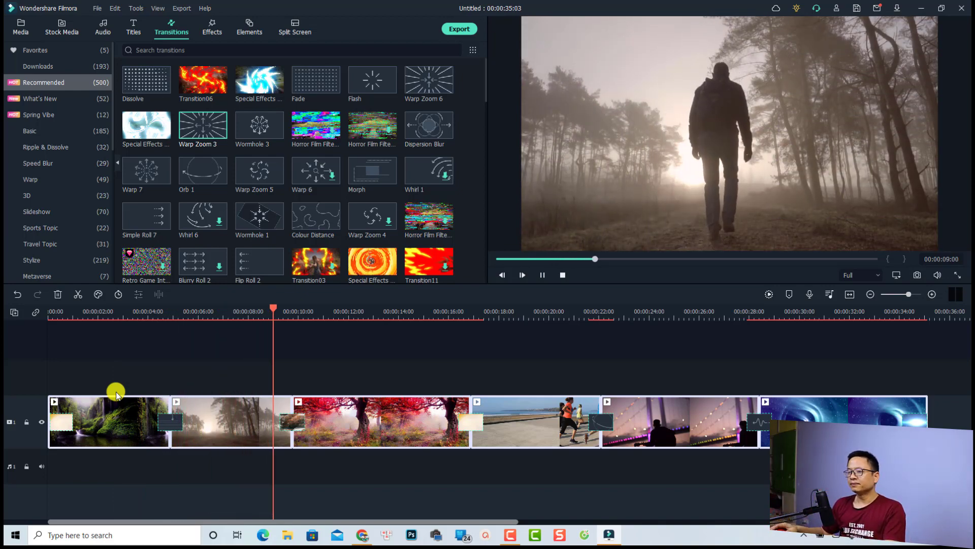
key("space")
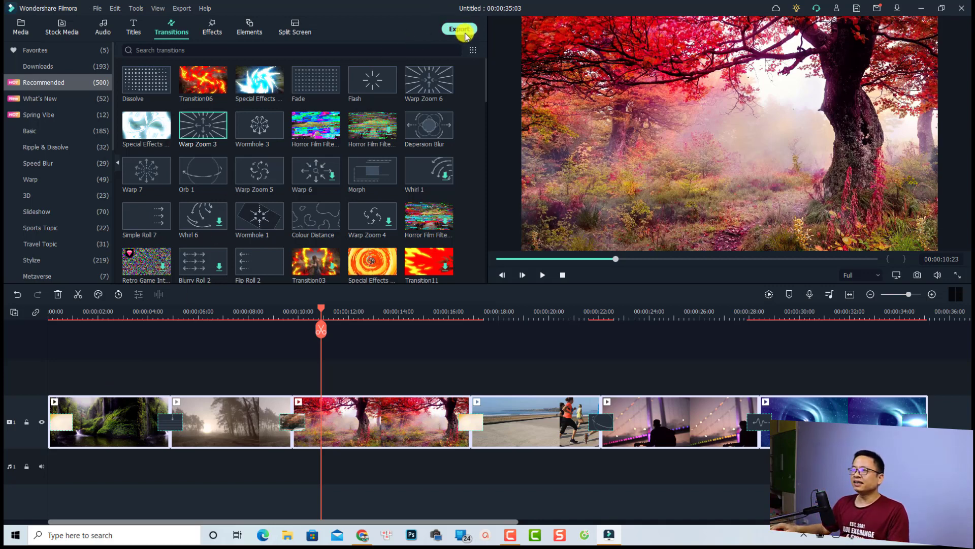
left_click(460, 29)
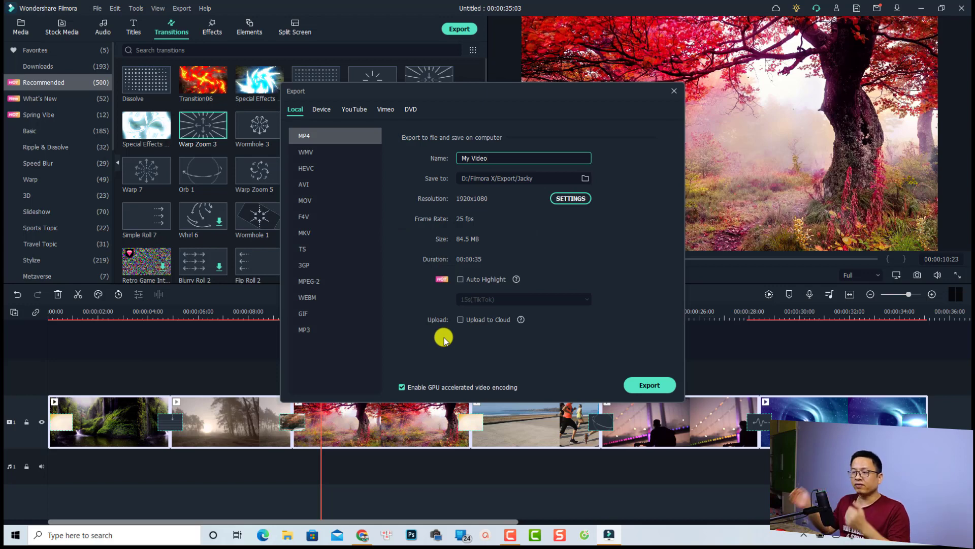
left_click(674, 91)
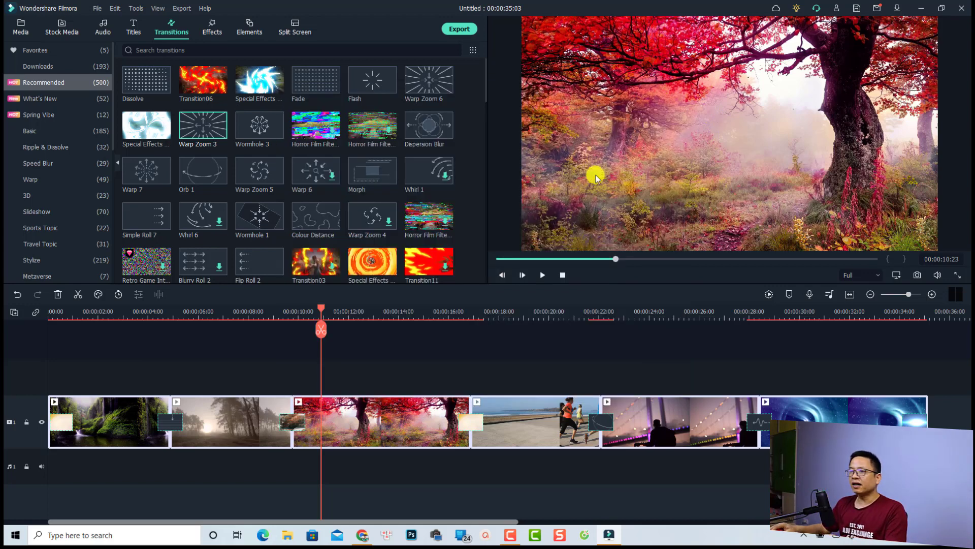
Step: Try to replace the transition between the second and third clips with the "Retro Game Int..." transition
left_click(149, 273)
scroll(149, 274, "down", 1)
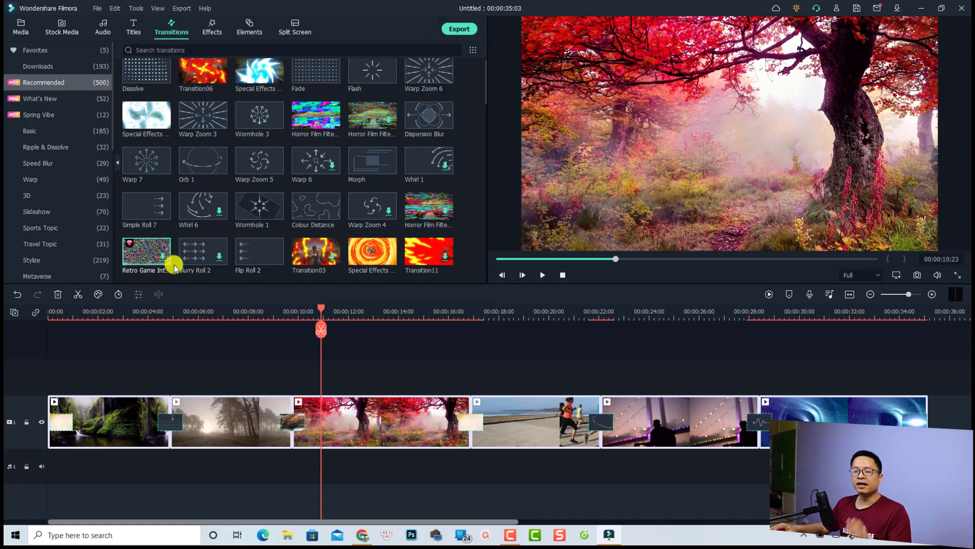
left_click_drag(151, 260, 290, 421)
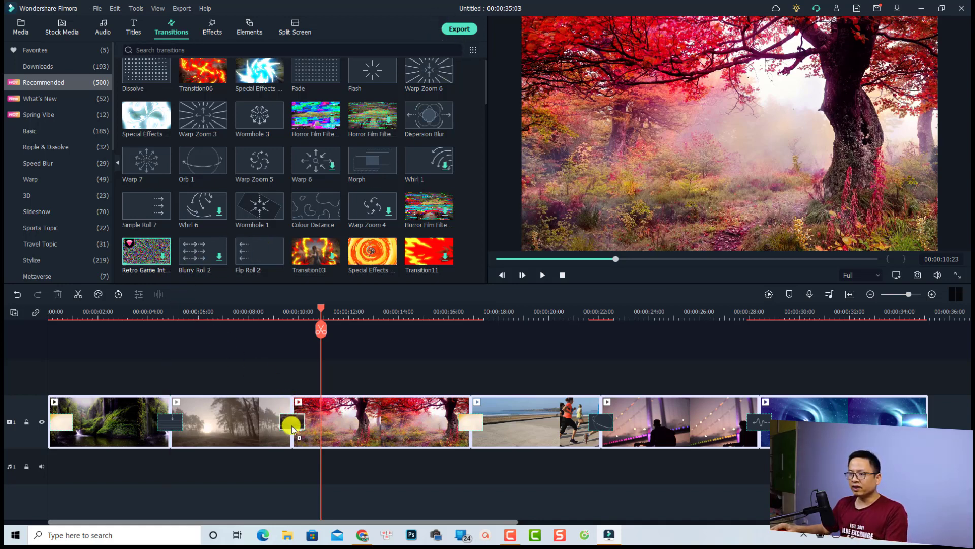
Step: Step frame by frame from 00:00:09:06 to examine the transition between the foggy forest and red tree clips
left_click(279, 312)
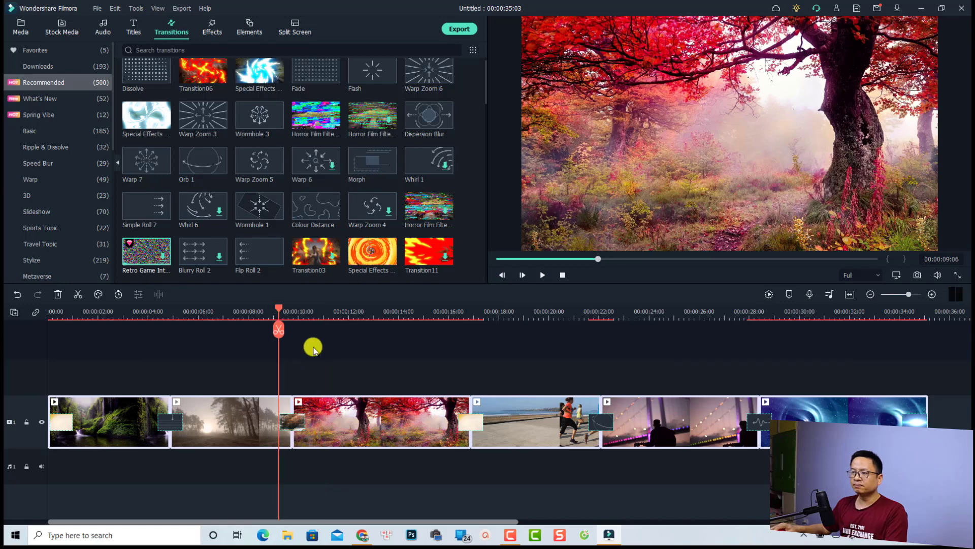
key("Right")
key("Right")
key("Right")
key("Right")
key("Right")
key("Right")
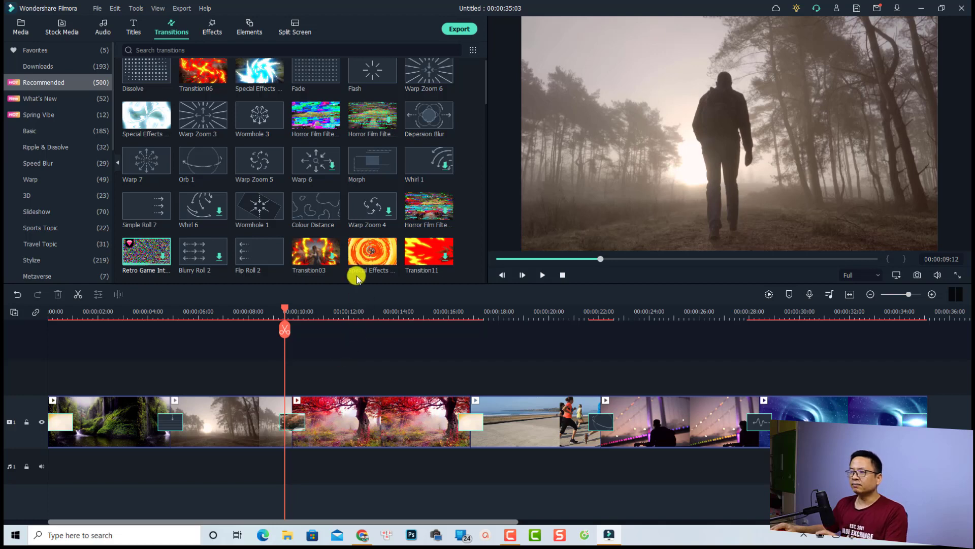
Step: Replace the transition between the second and third clips with the downloaded "Birthday Celebr..." transition, choosing to try the paid effect
left_click(42, 70)
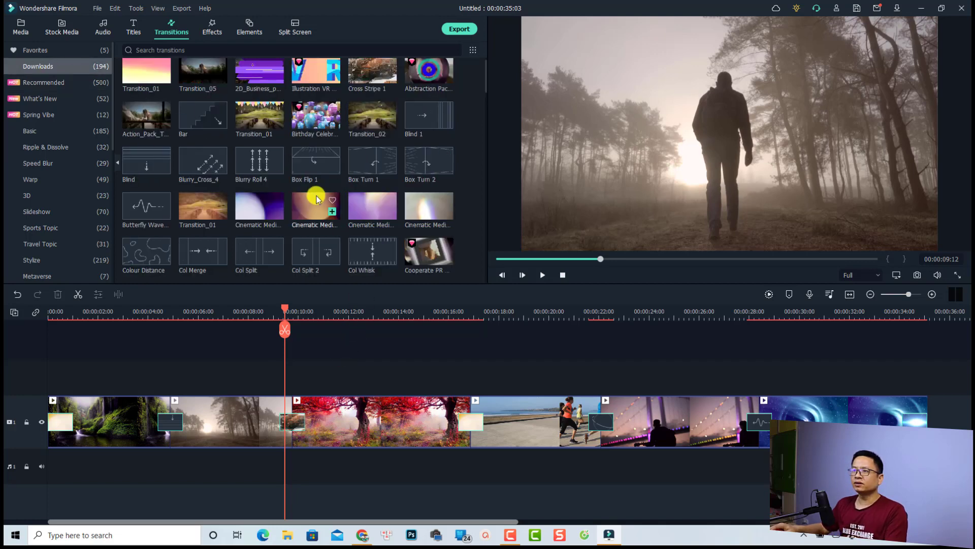
left_click_drag(312, 124, 285, 412)
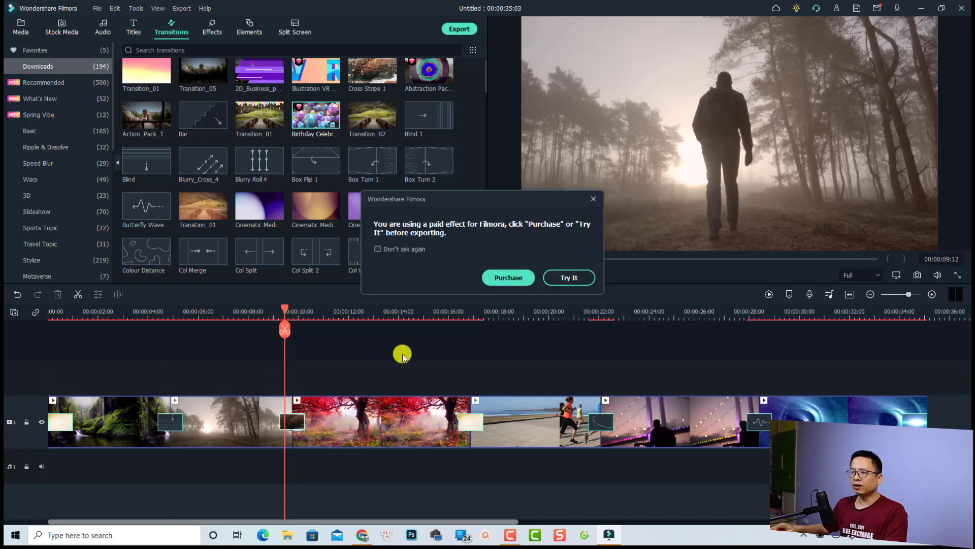
left_click(568, 277)
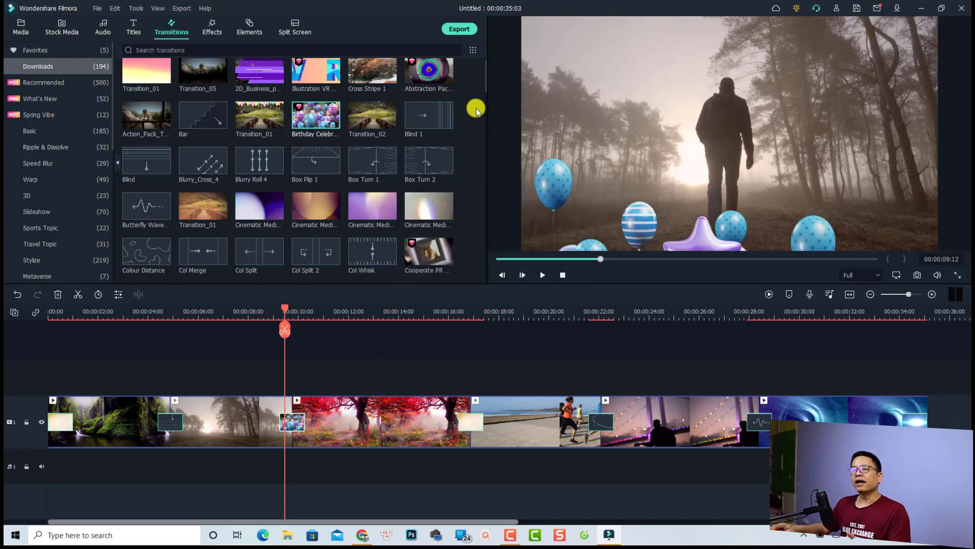
Step: Review the paid resources used in the project without exporting, and move the playhead to 00:00:04:22 between the first and second clips
left_click(459, 29)
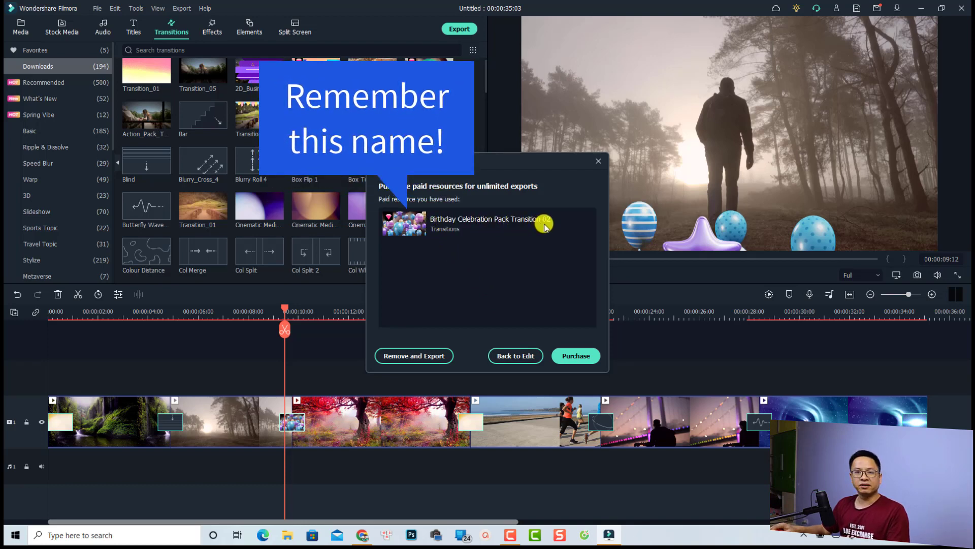
left_click(514, 355)
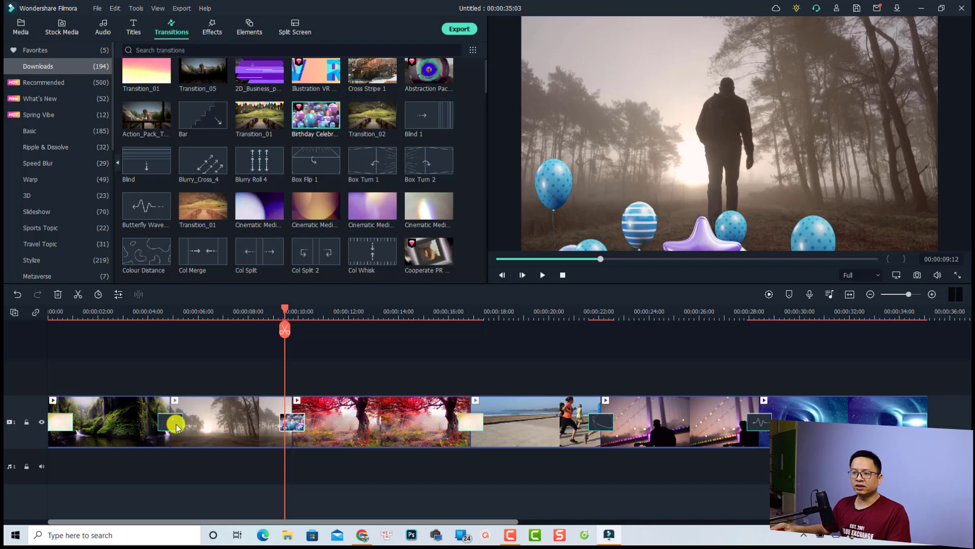
left_click(170, 320)
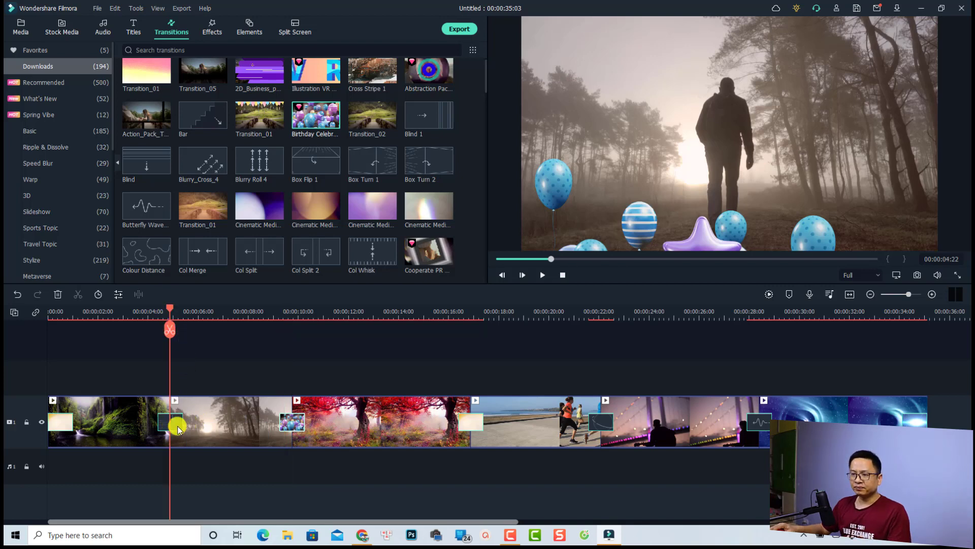